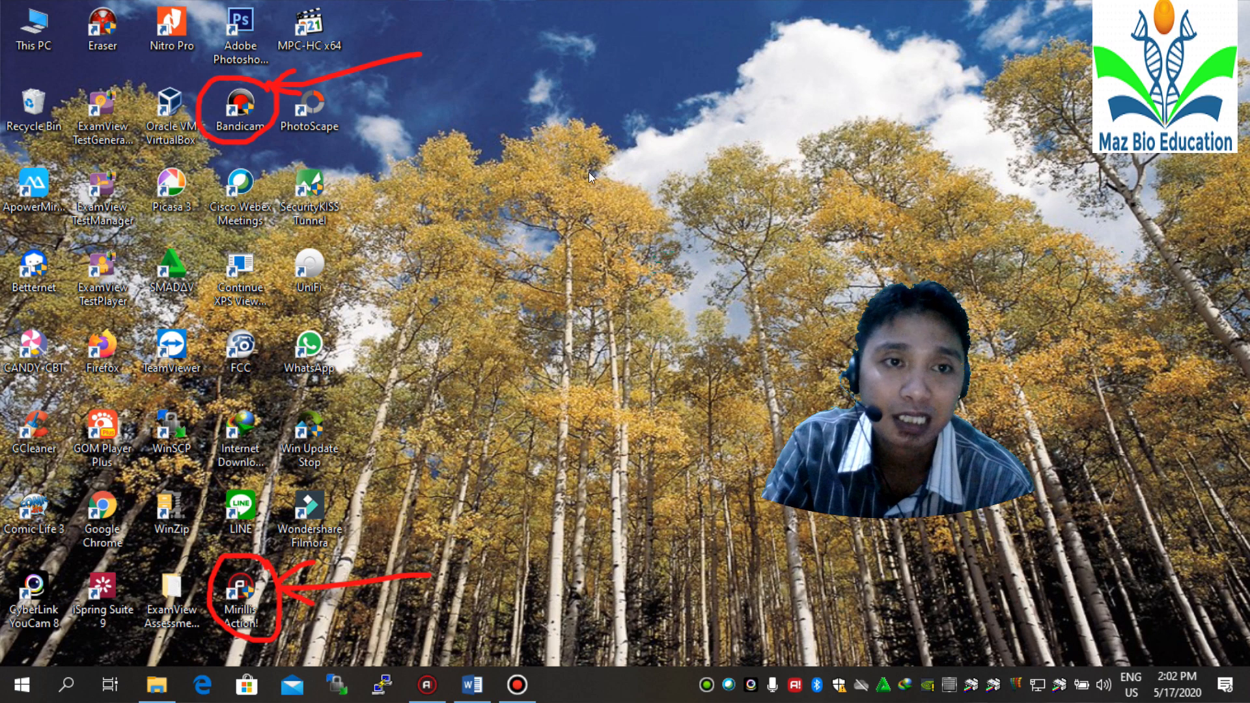
left_click_drag(641, 145, 625, 242)
mouse_move(644, 141)
left_mouse_down()
mouse_move(686, 229)
mouse_move(693, 202)
mouse_move(741, 208)
mouse_move(743, 166)
mouse_move(772, 191)
left_mouse_up()
left_click_drag(649, 261, 905, 205)
left_click_drag(725, 282, 874, 264)
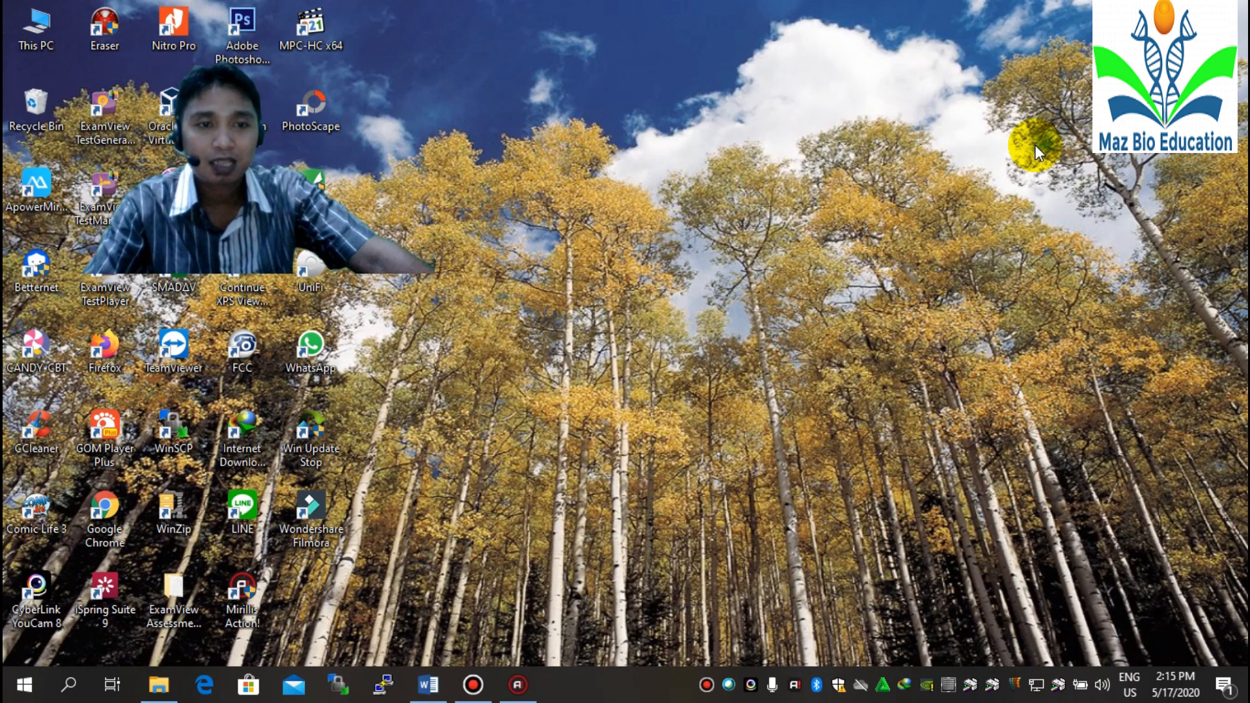
Step: Switch to the Action! screen recorder and look over the recordings in its file manager
left_click(518, 685)
left_click_drag(736, 64, 869, 24)
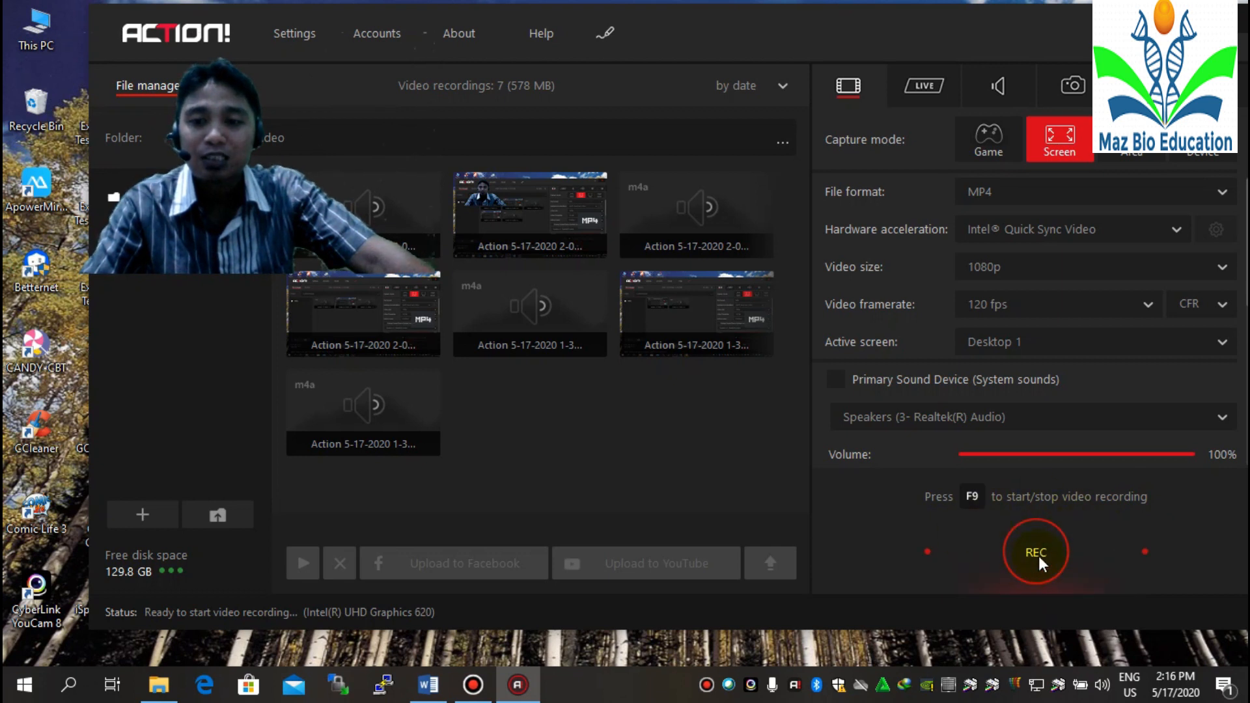
left_click(675, 345)
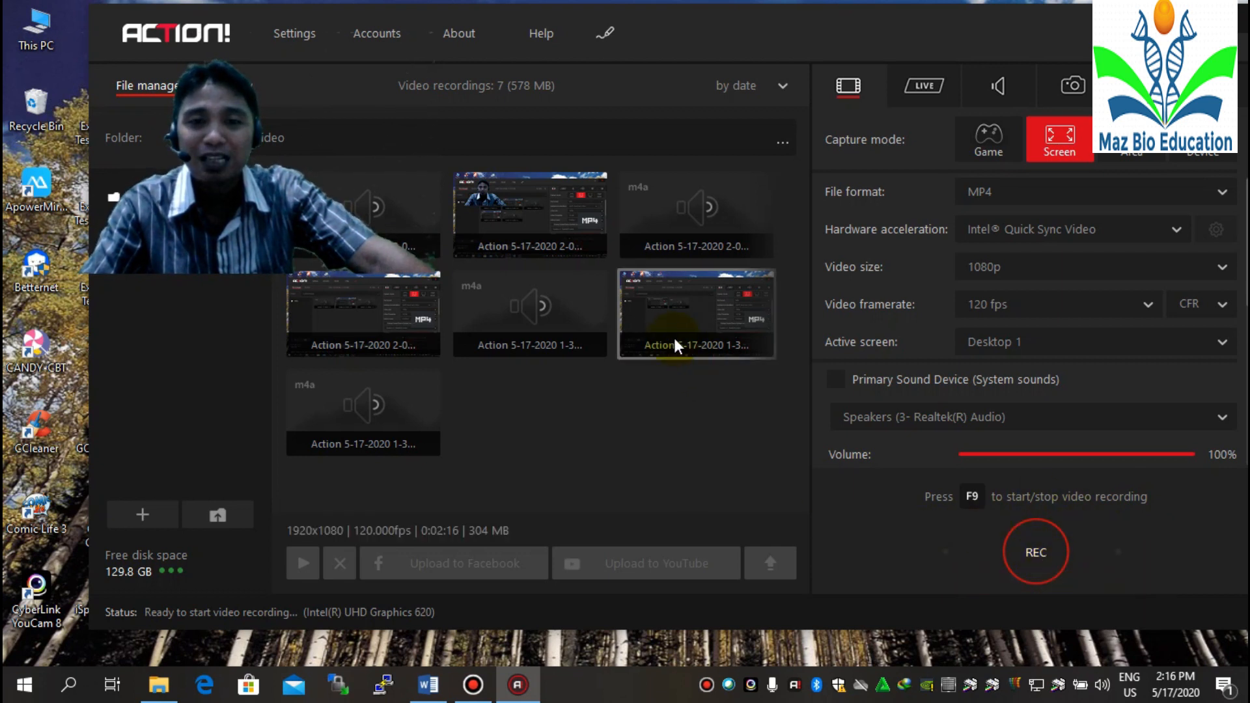
left_click(525, 235)
left_click(626, 301)
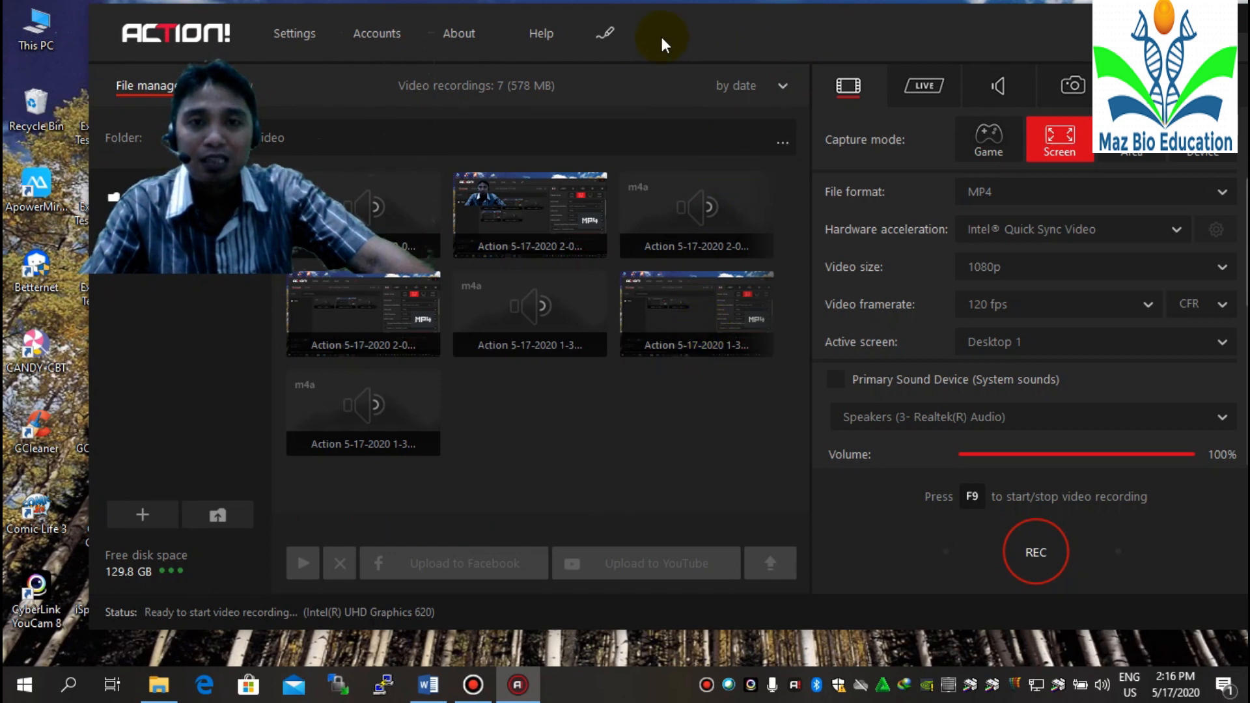
Step: Demonstrate the drawing tool by circling the audio recording mode and the recordings' sort order in green, and turn drawing off
left_click(604, 34)
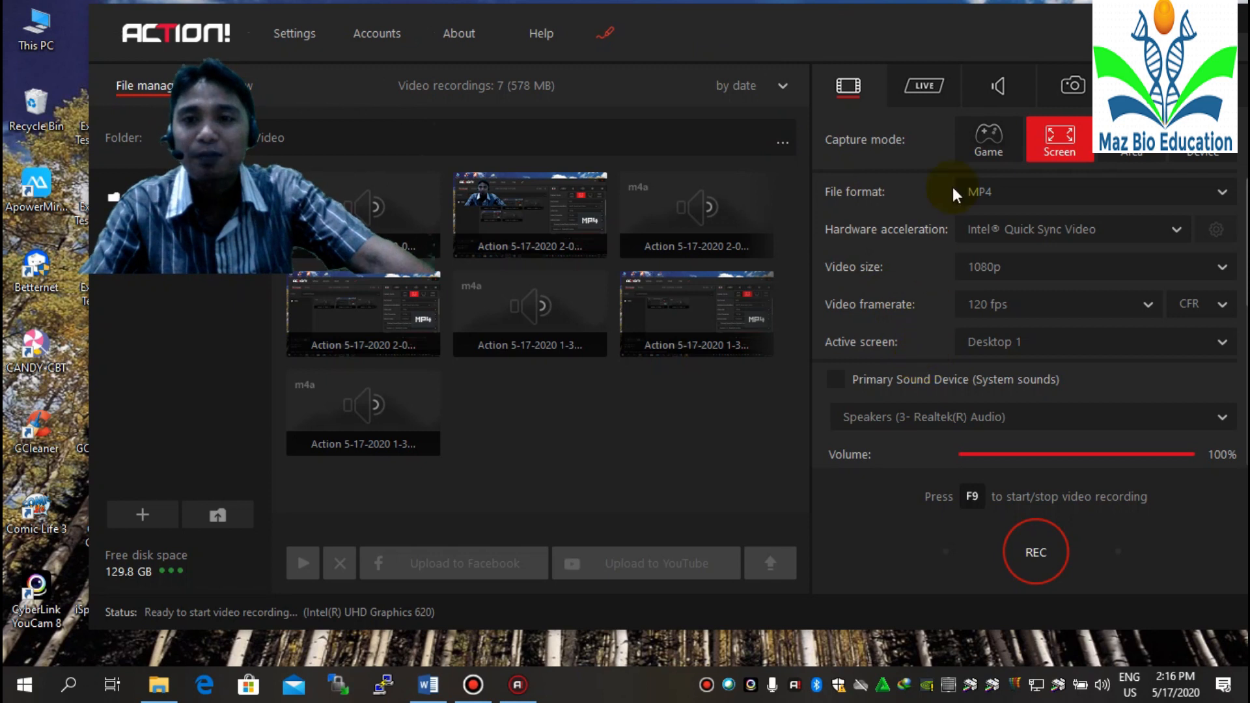
left_click(989, 60)
left_click(979, 574)
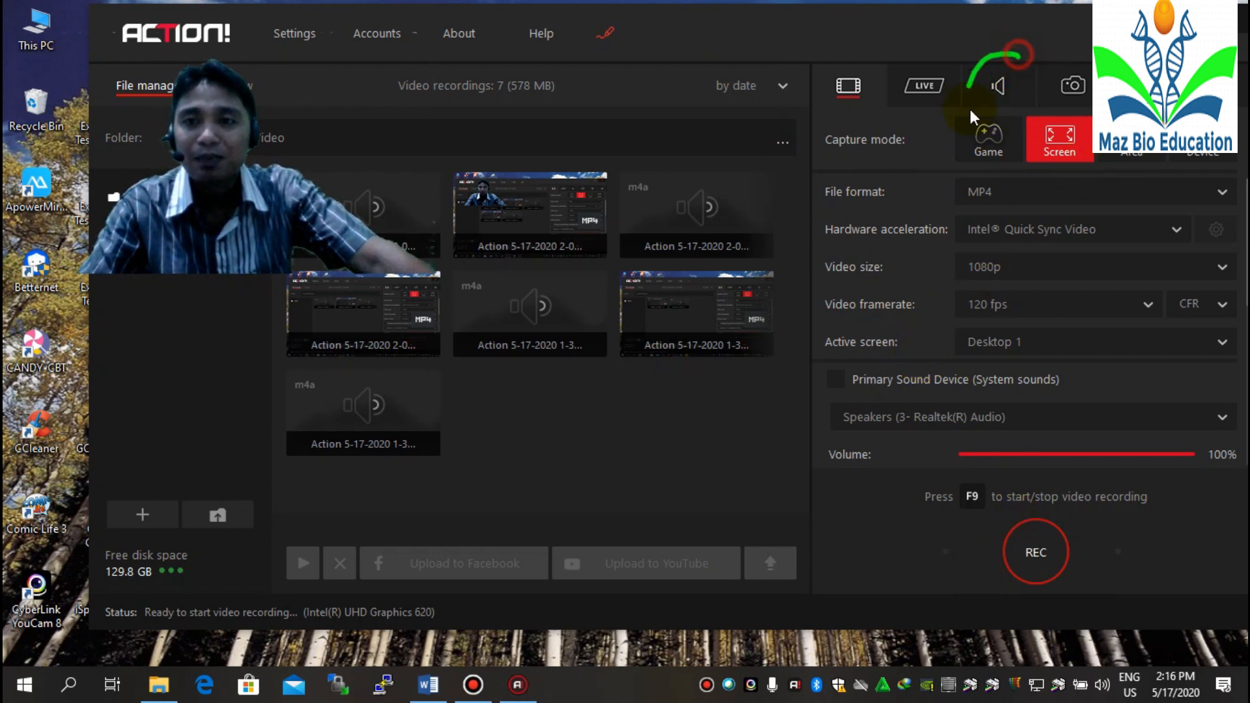
left_click_drag(1017, 58, 974, 71)
left_click_drag(737, 52, 729, 56)
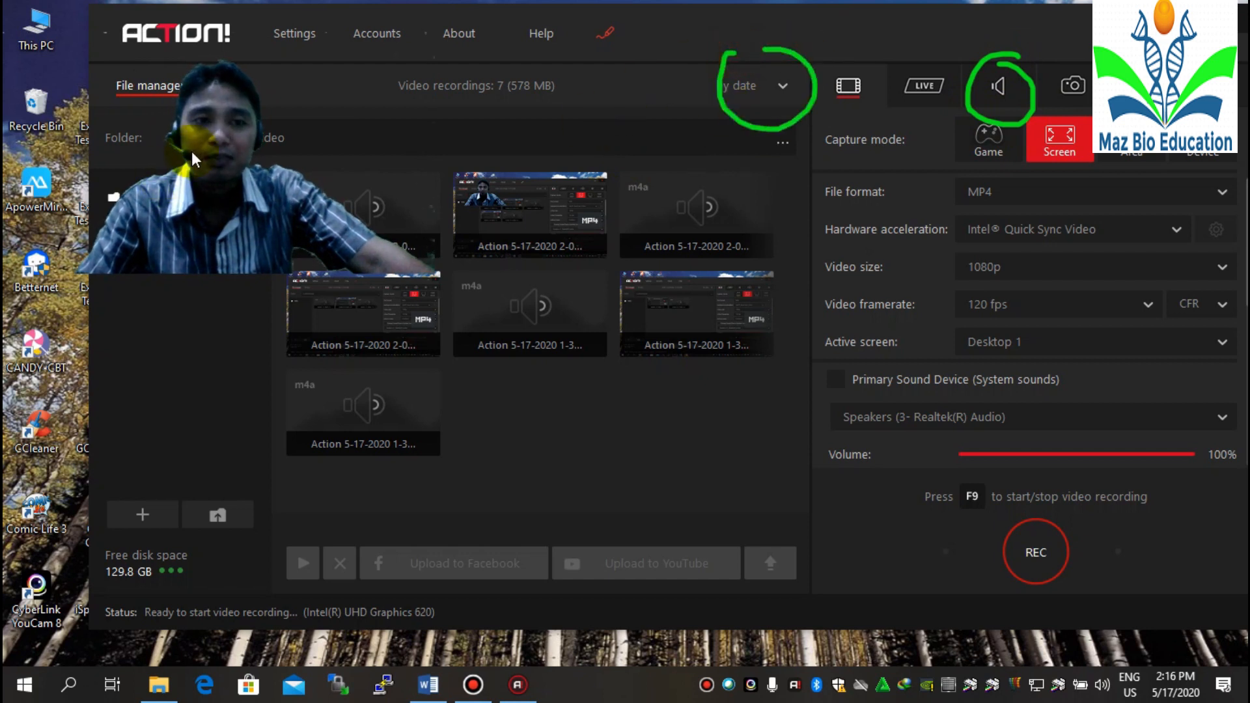
mouse_move(243, 158)
left_mouse_down()
mouse_move(185, 166)
mouse_move(181, 154)
mouse_move(240, 171)
mouse_move(243, 157)
mouse_move(162, 171)
mouse_move(224, 147)
mouse_move(209, 149)
mouse_move(245, 155)
mouse_move(216, 158)
left_mouse_up()
mouse_move(198, 95)
left_mouse_down()
mouse_move(211, 124)
mouse_move(200, 101)
mouse_move(243, 116)
left_mouse_up()
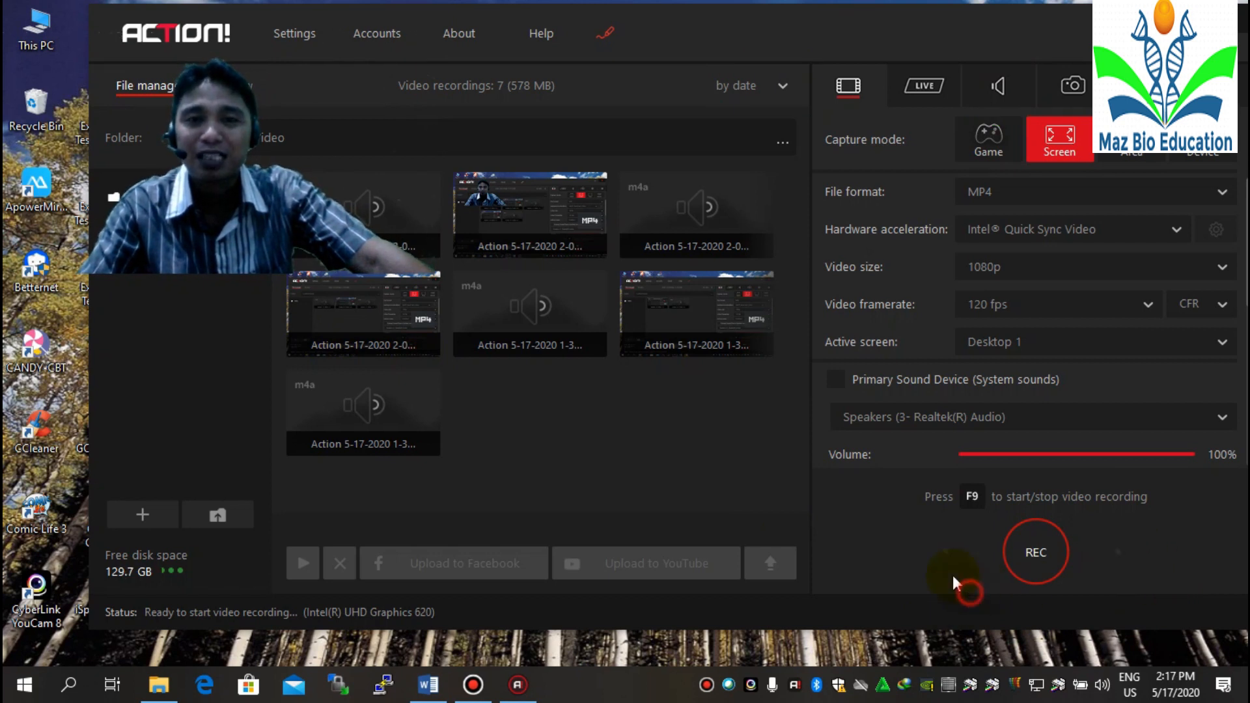
left_click(603, 33)
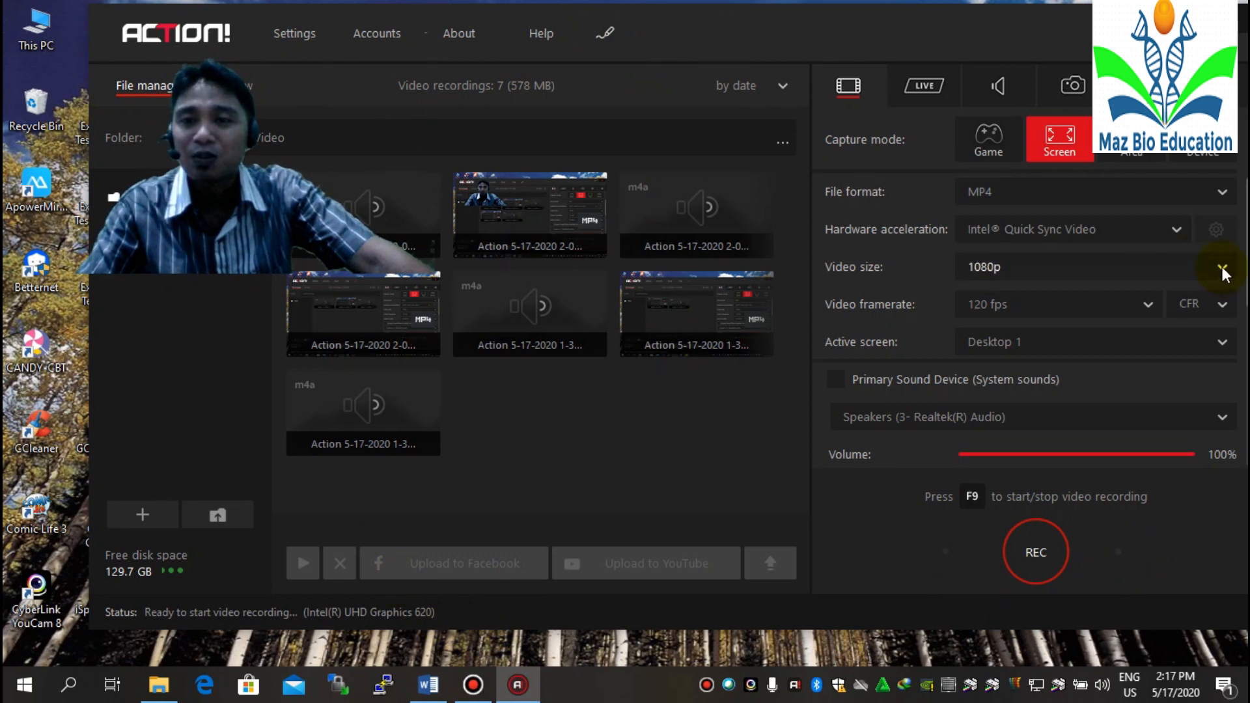
Step: Review the available file format and video size options for screen recording
left_click(1217, 192)
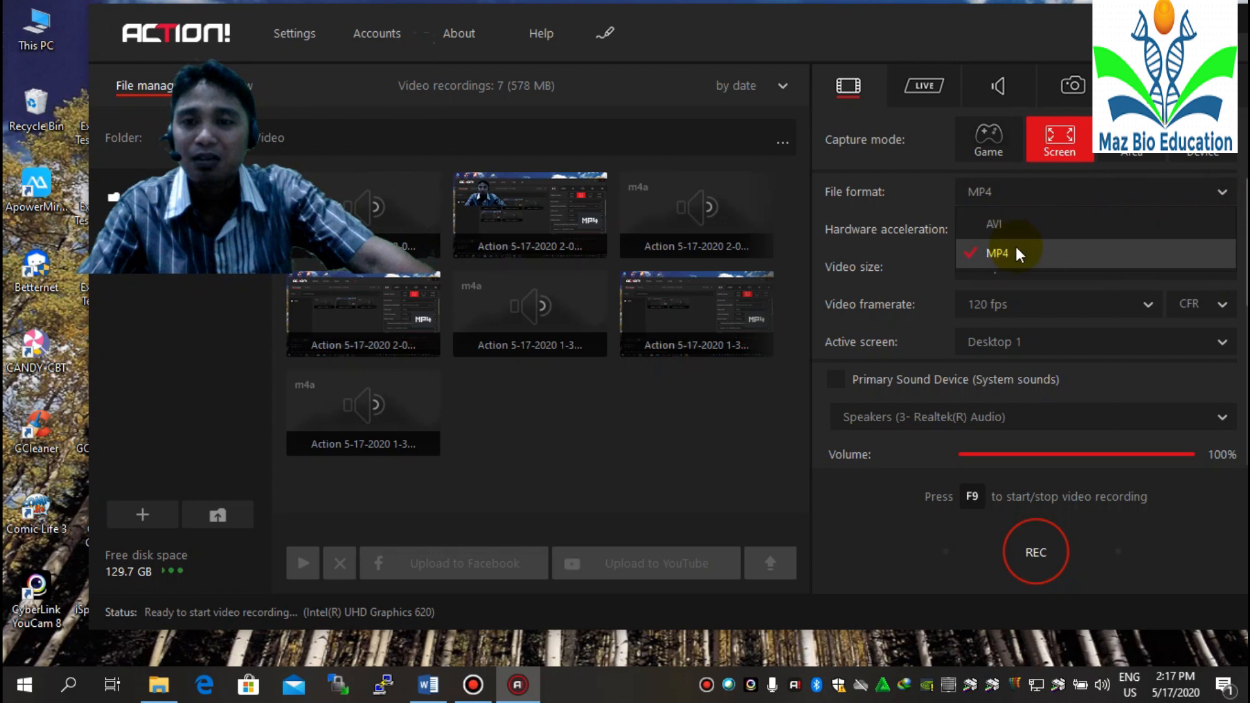
left_click(701, 442)
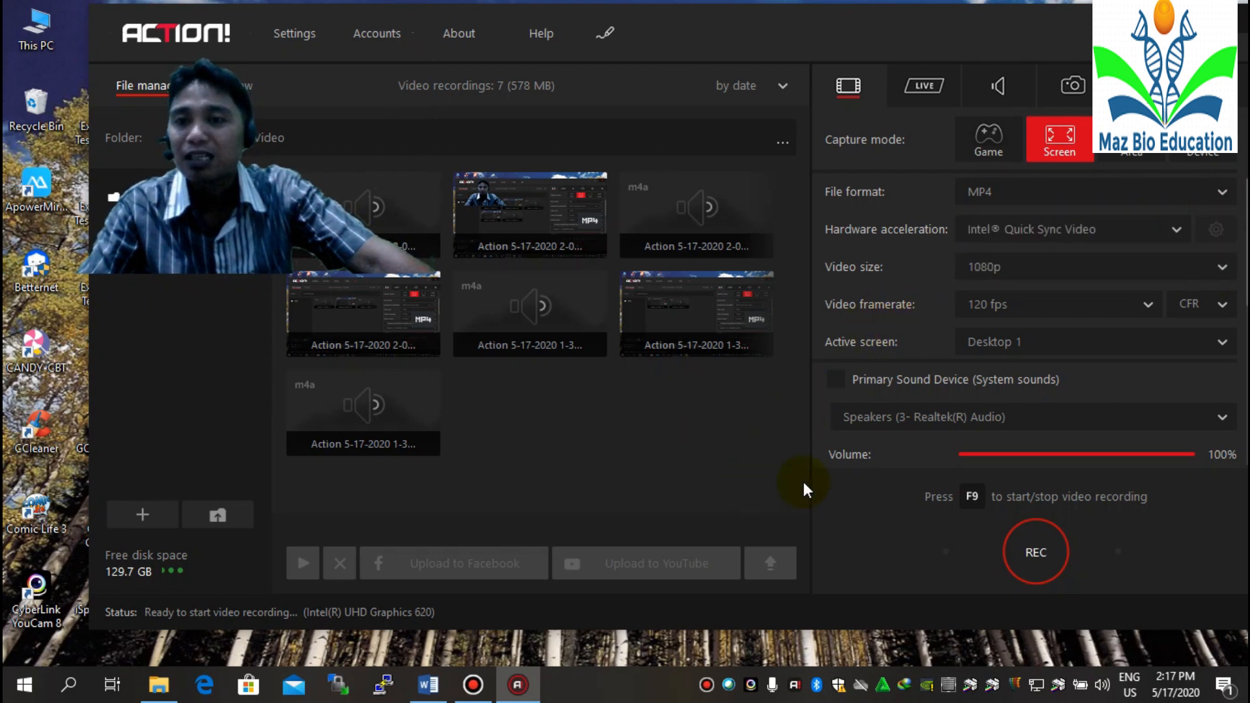
left_click(1223, 267)
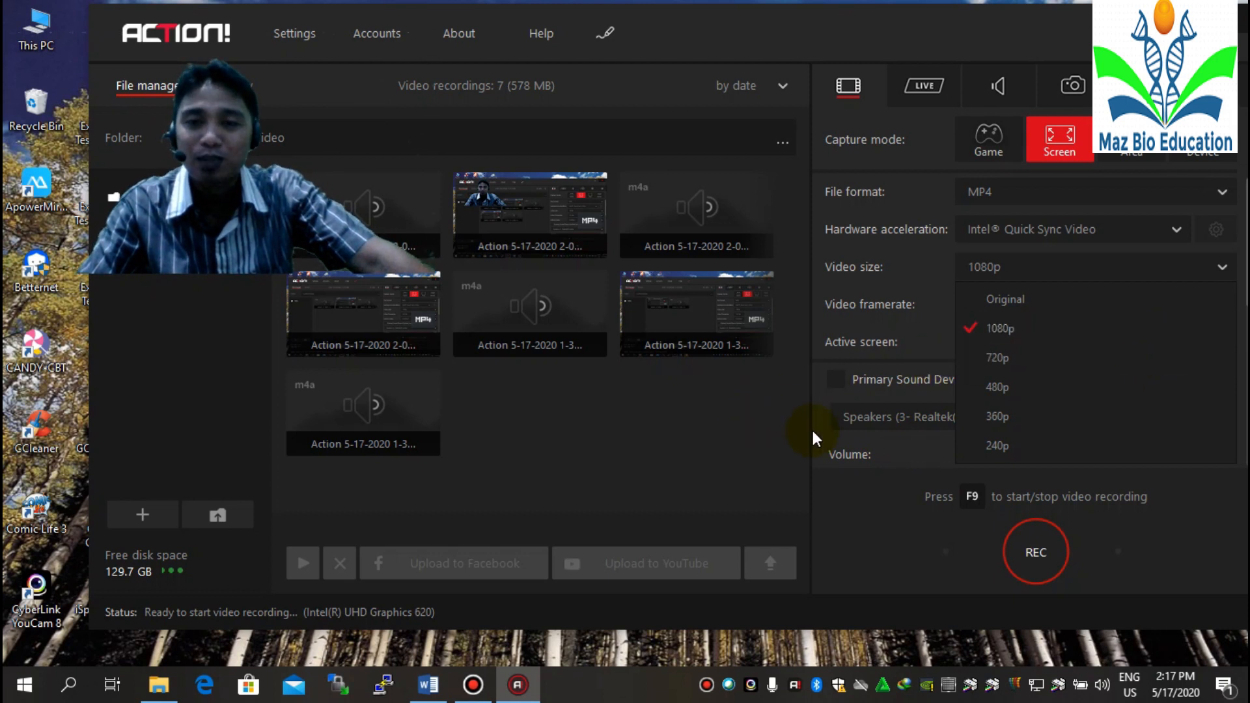
left_click(733, 420)
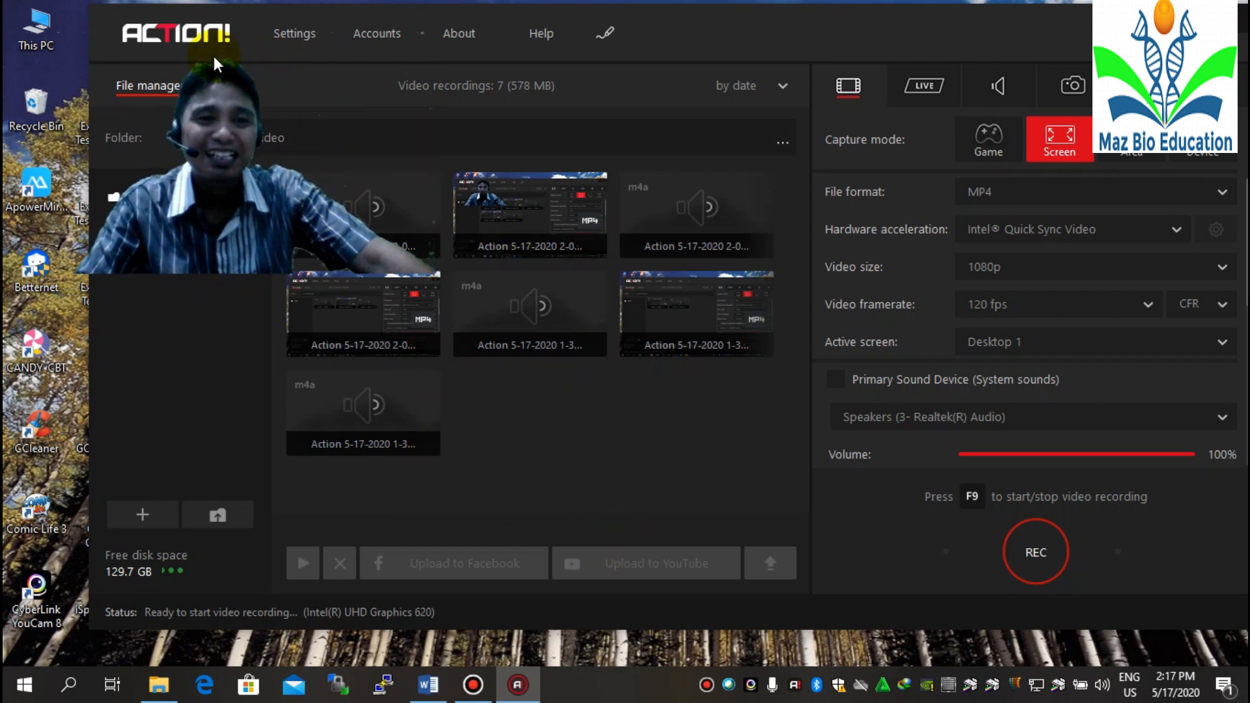
left_click(431, 171)
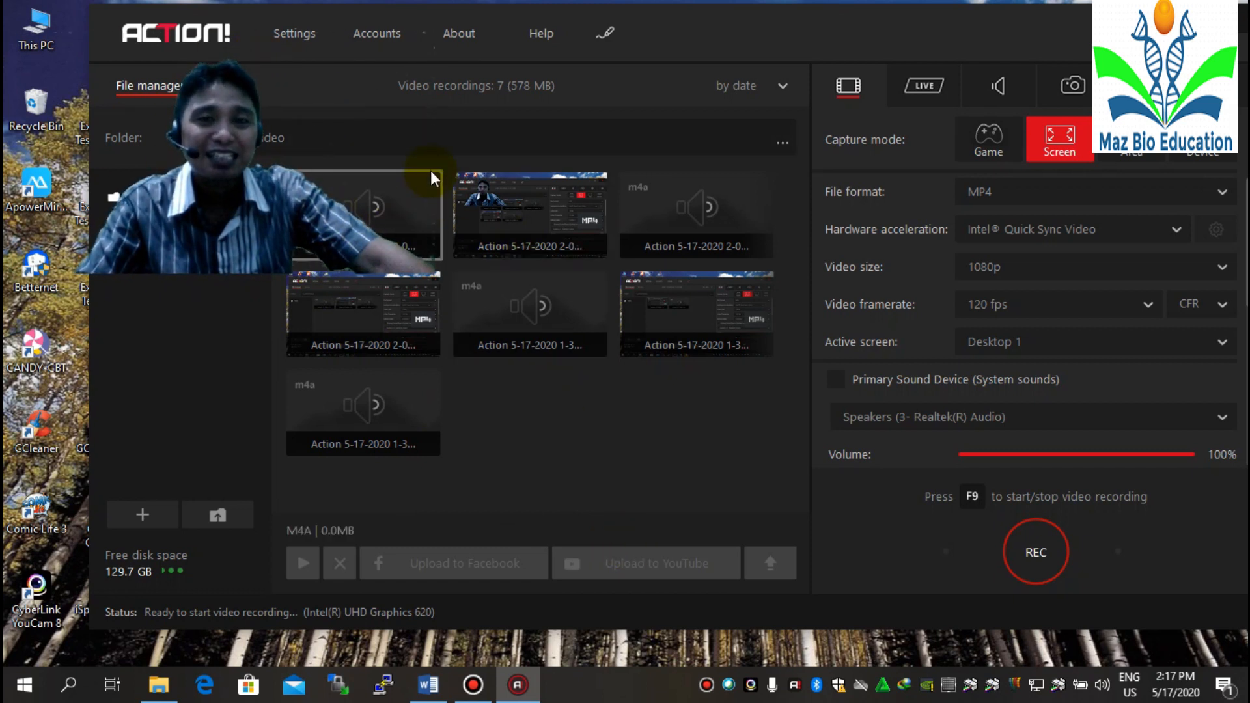
left_click(405, 265)
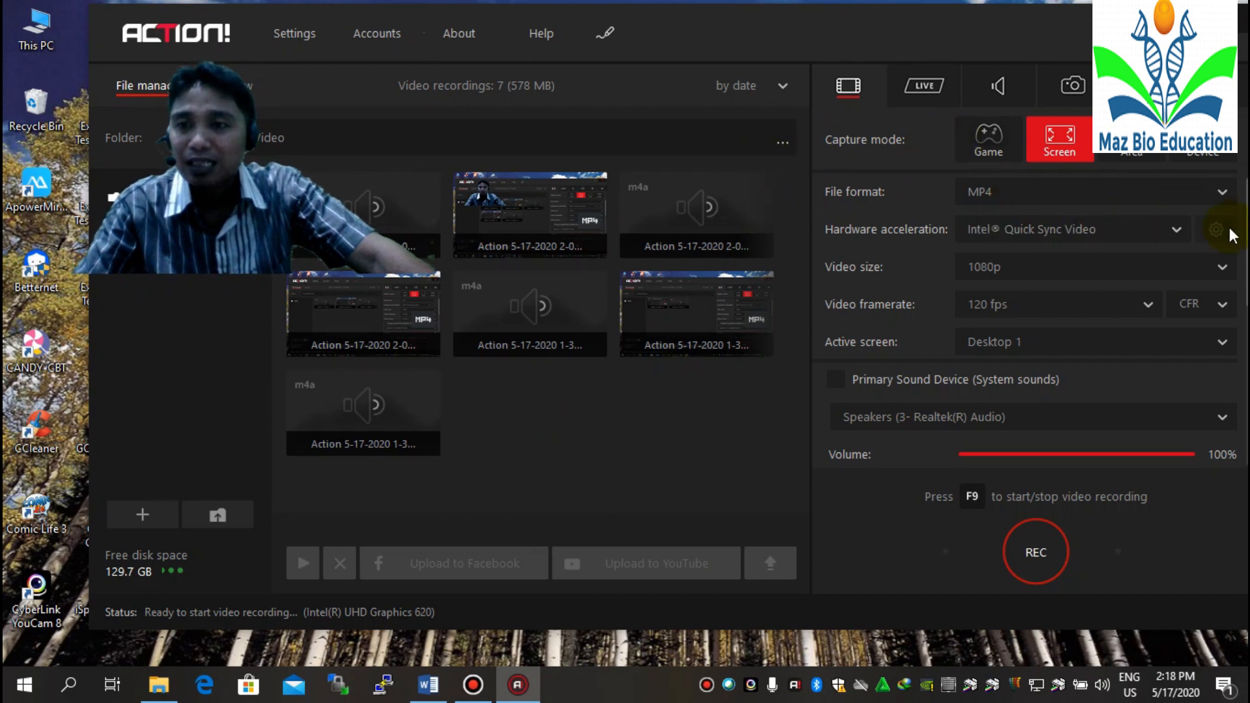
Step: Enable the chroma key in the webcam settings with a threshold of 17% and a blend of 16%
scroll(1242, 378, "down", 5)
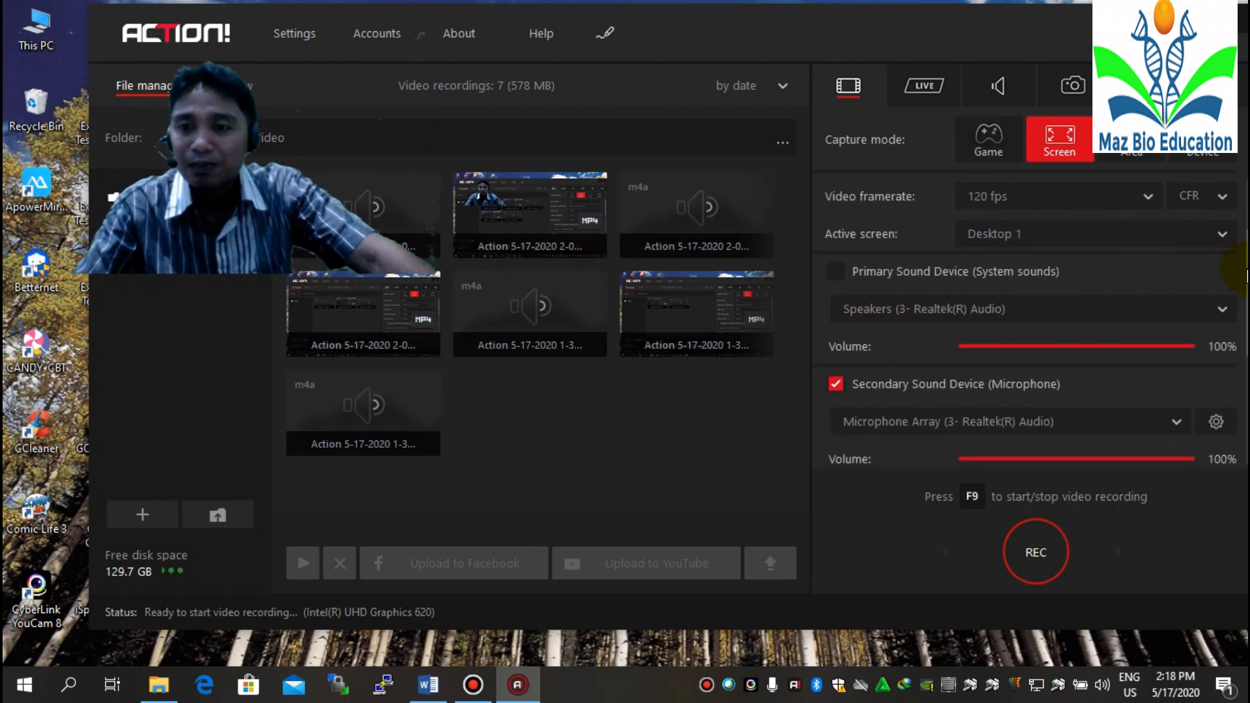
scroll(1243, 378, "down", 1)
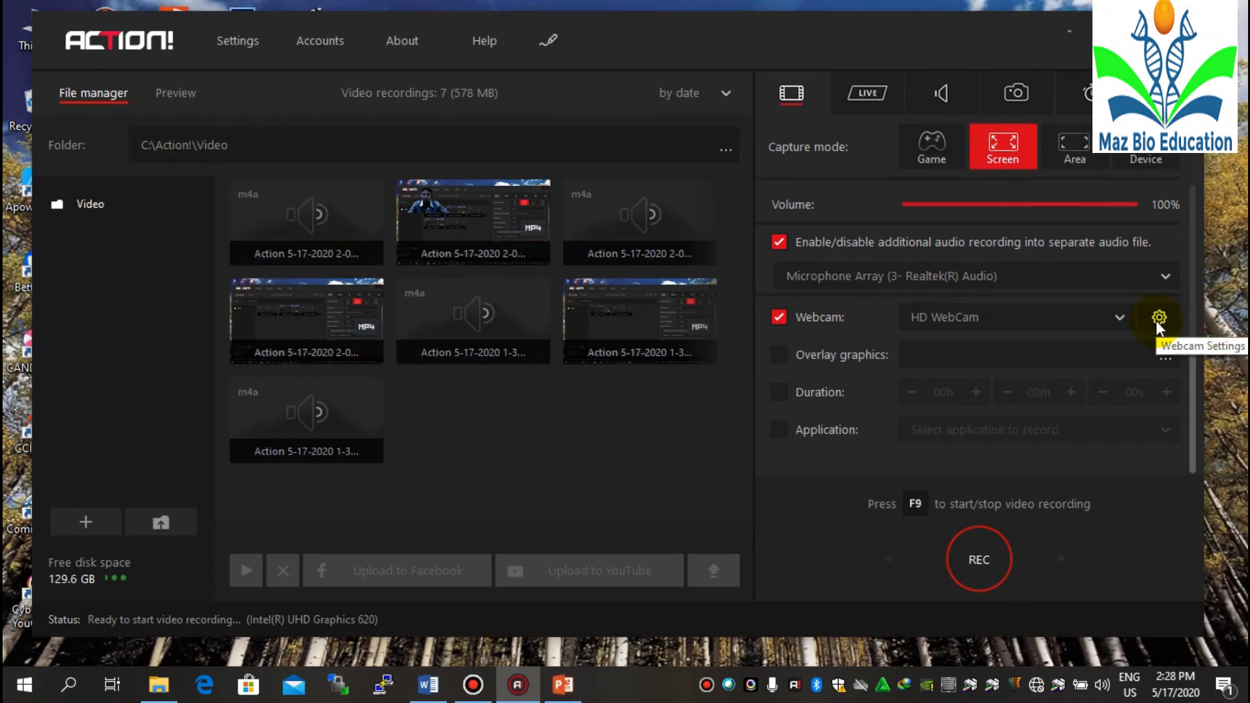
left_click(1157, 319)
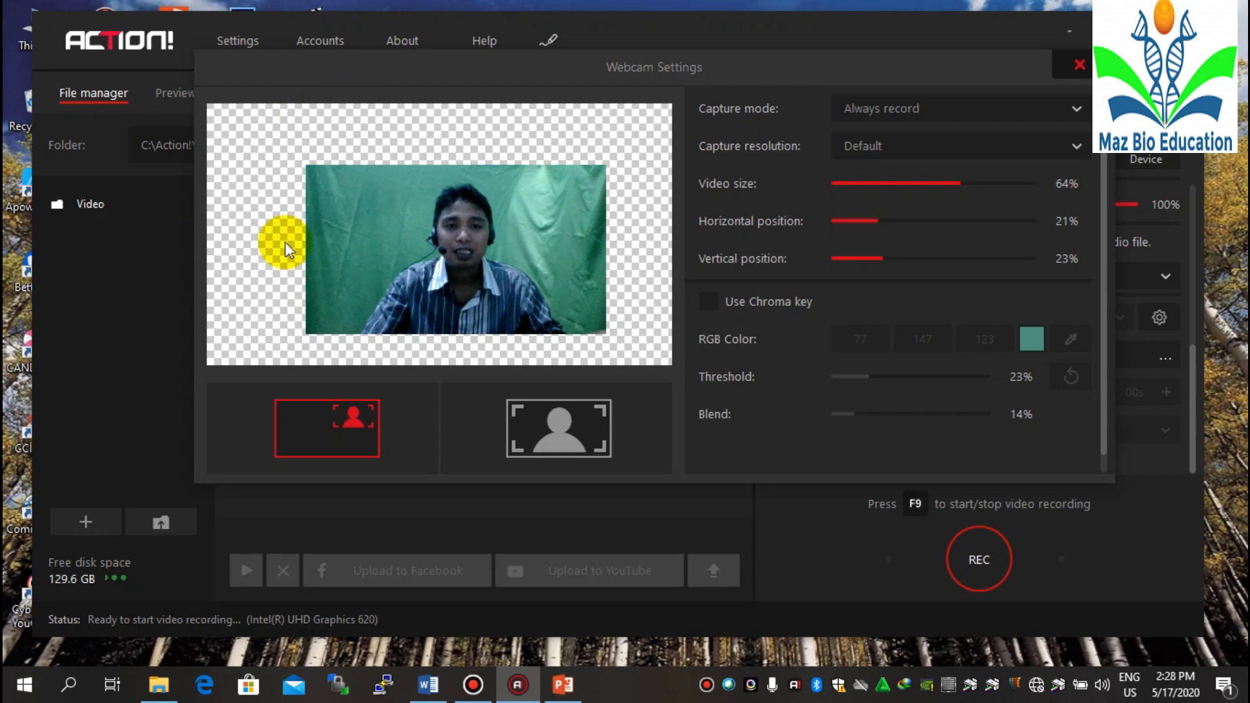
left_click(708, 302)
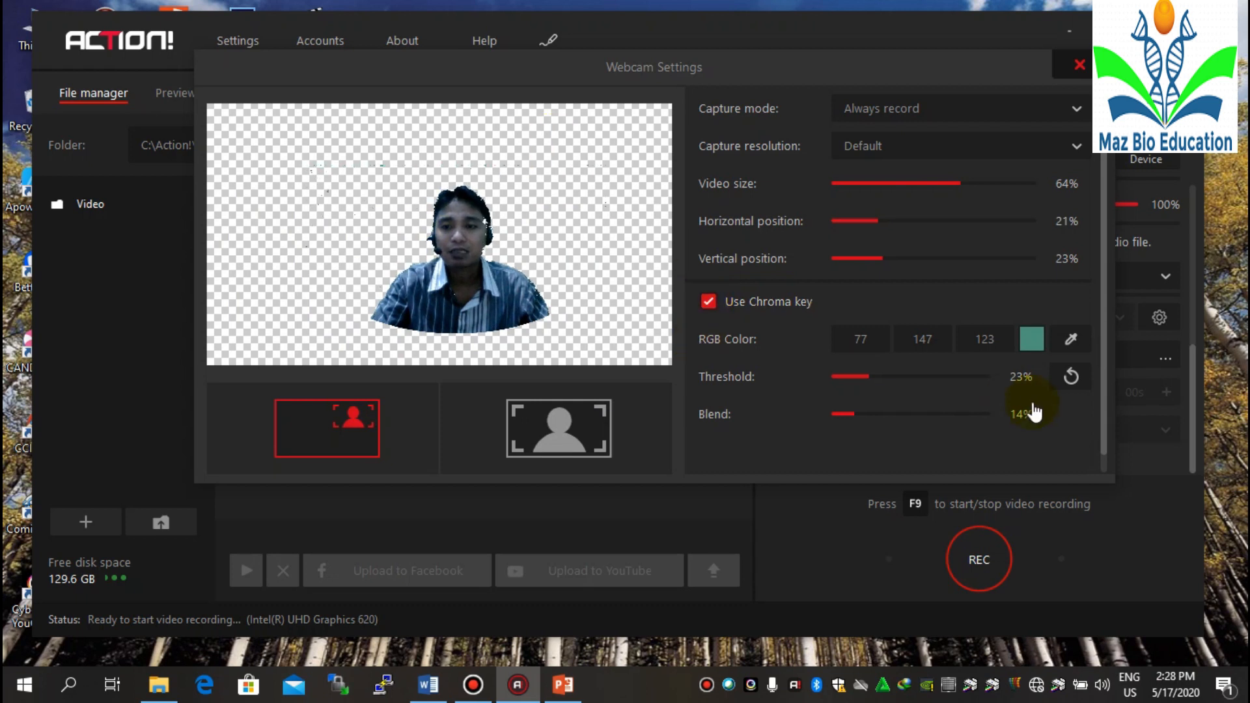
left_click_drag(870, 379, 866, 384)
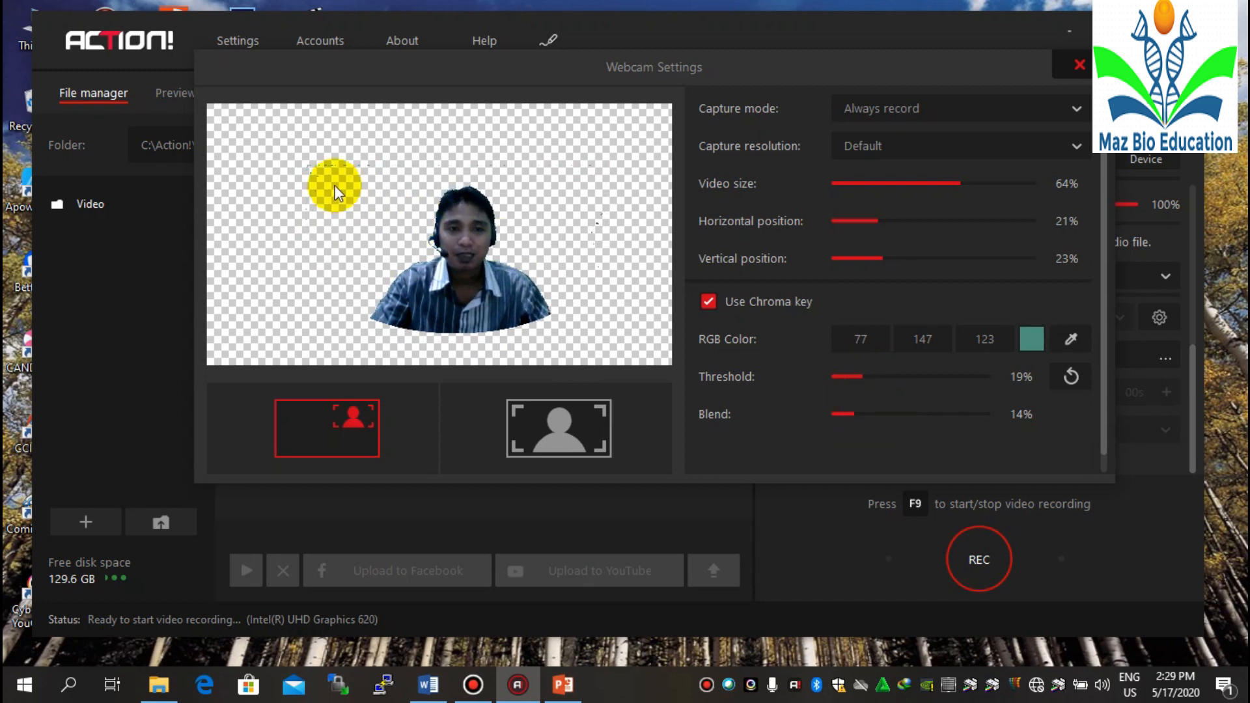
mouse_move(856, 422)
left_mouse_down()
mouse_move(879, 422)
mouse_move(857, 414)
left_mouse_up()
left_click(859, 376)
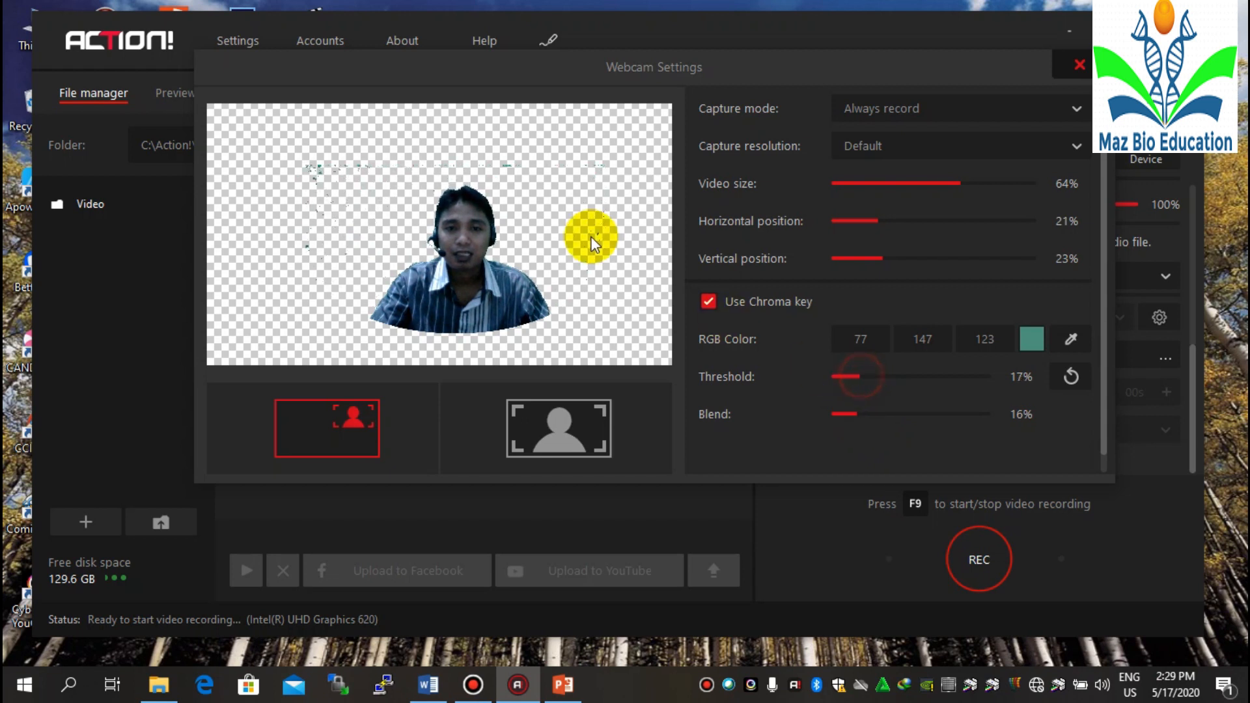
Step: Set the webcam overlay to 39% video size, 61% horizontal and 2% vertical position, and close the webcam settings
left_click(961, 184)
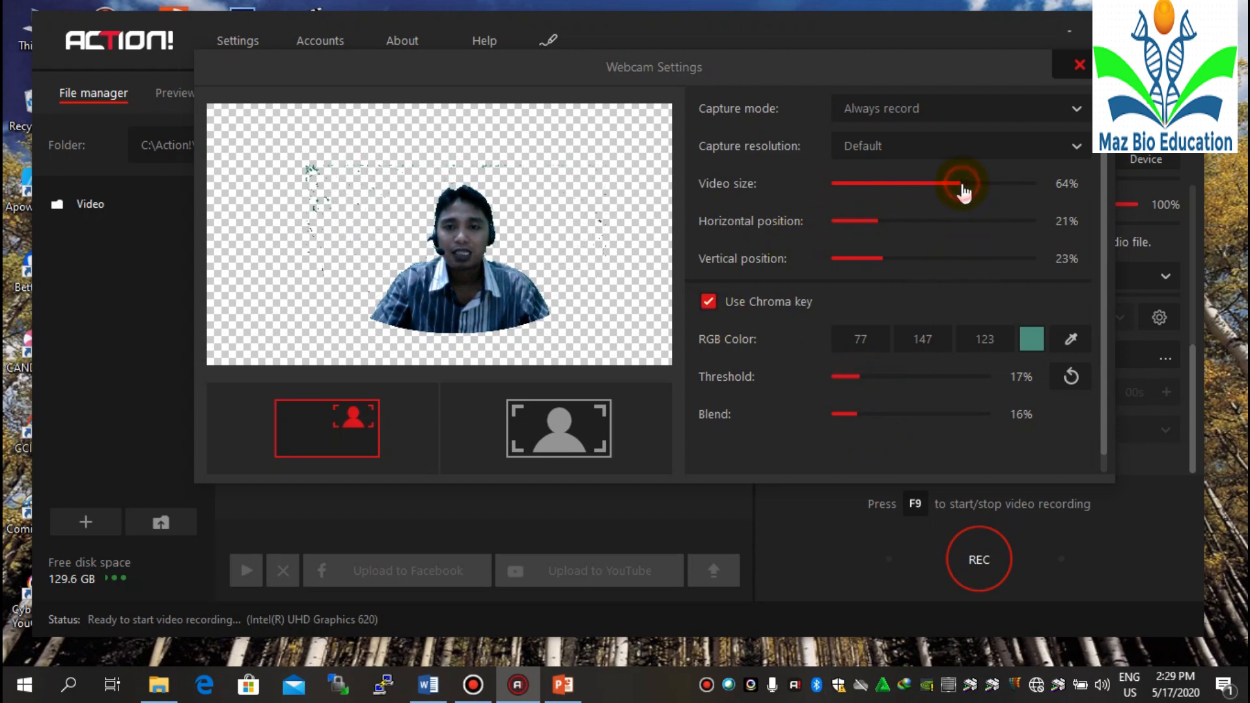
left_click_drag(877, 221, 900, 268)
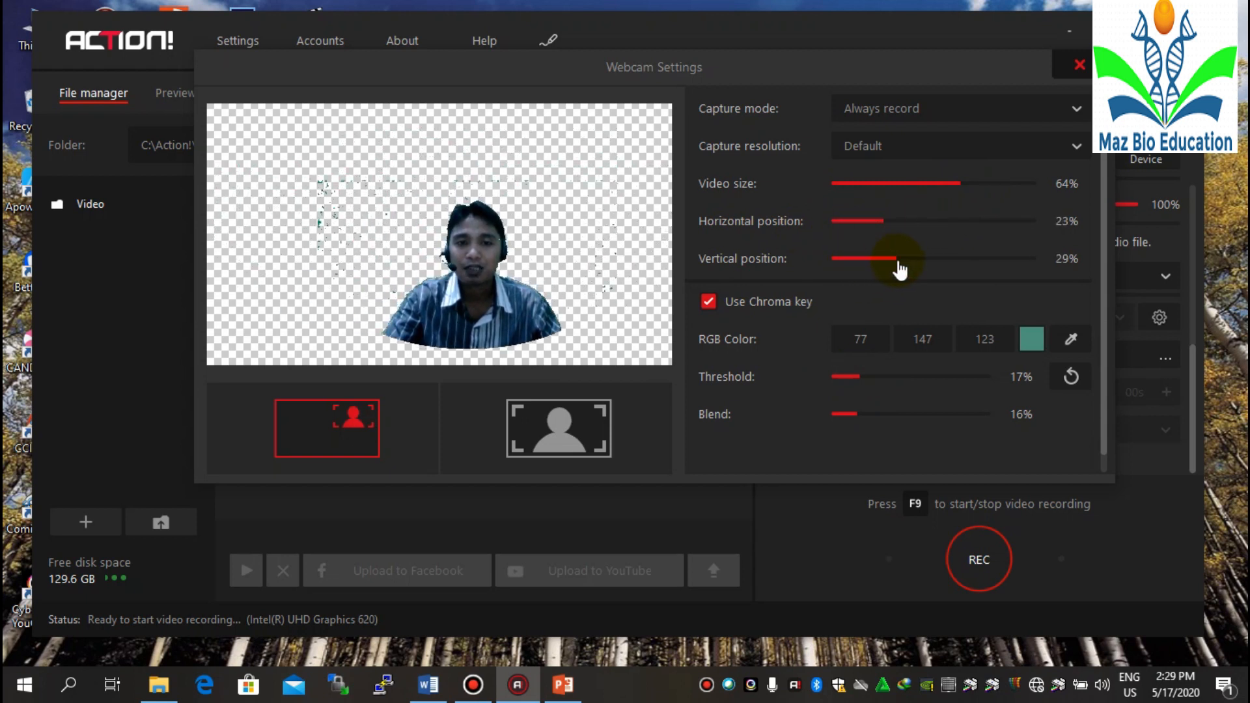
left_click(959, 185)
mouse_move(959, 192)
left_mouse_down()
mouse_move(853, 196)
mouse_move(947, 198)
left_mouse_up()
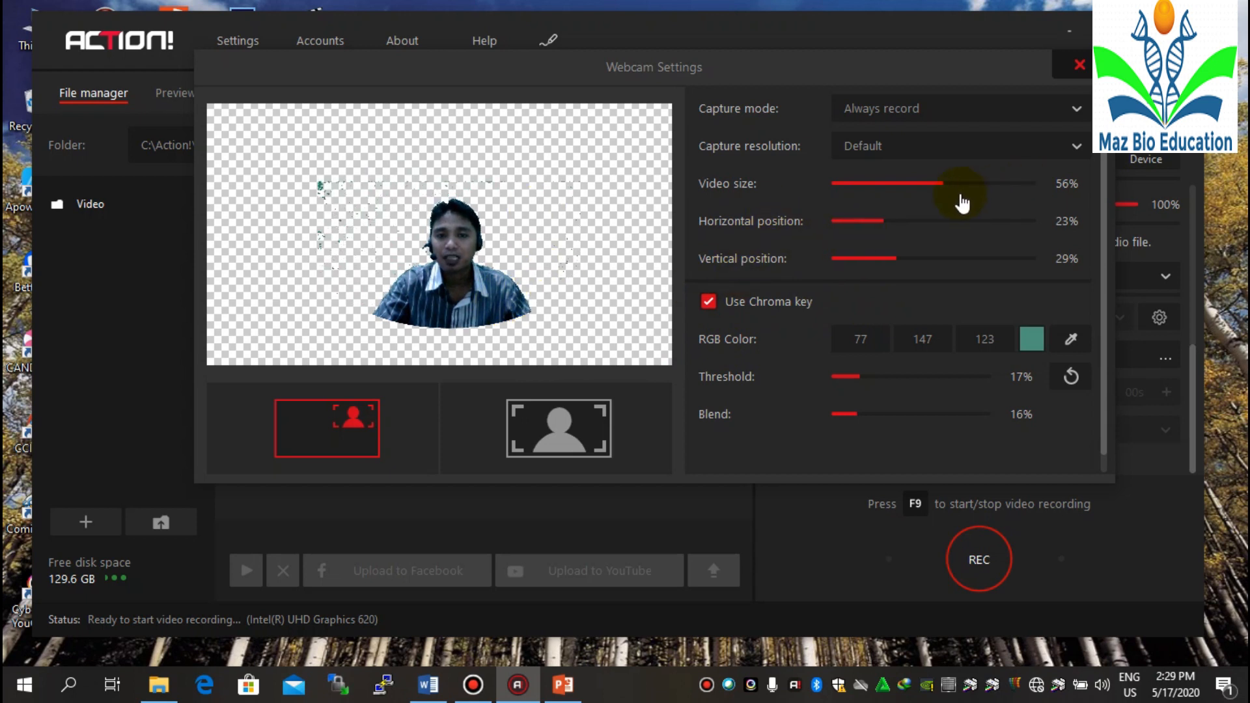
left_click_drag(885, 224, 905, 190)
left_click_drag(925, 233, 974, 229)
left_click_drag(907, 264, 870, 267)
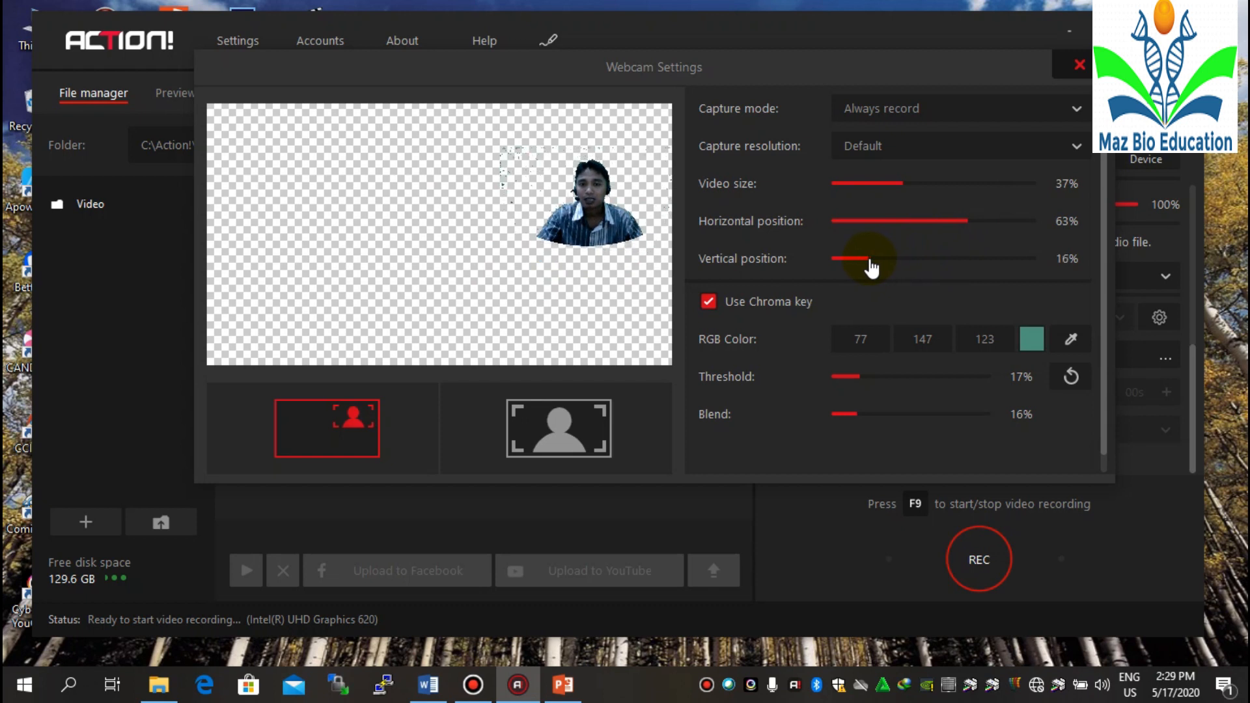
left_click_drag(909, 188, 901, 194)
left_click_drag(873, 277, 842, 265)
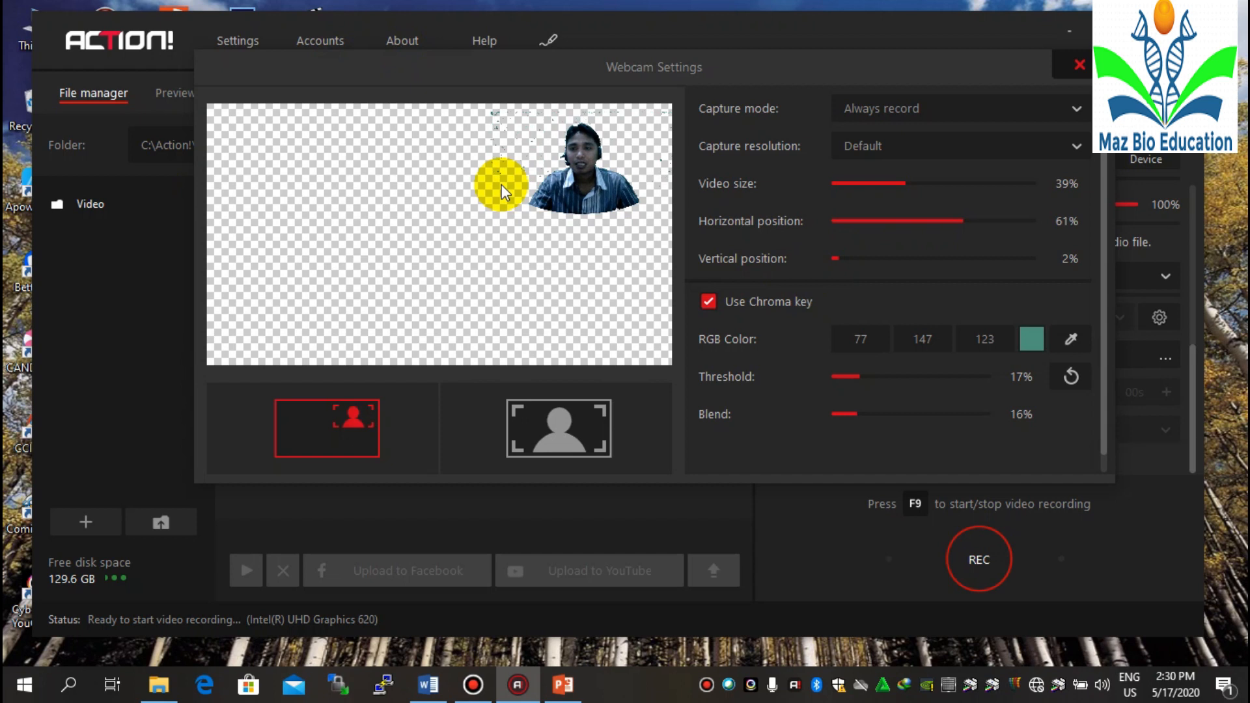
left_click(1078, 65)
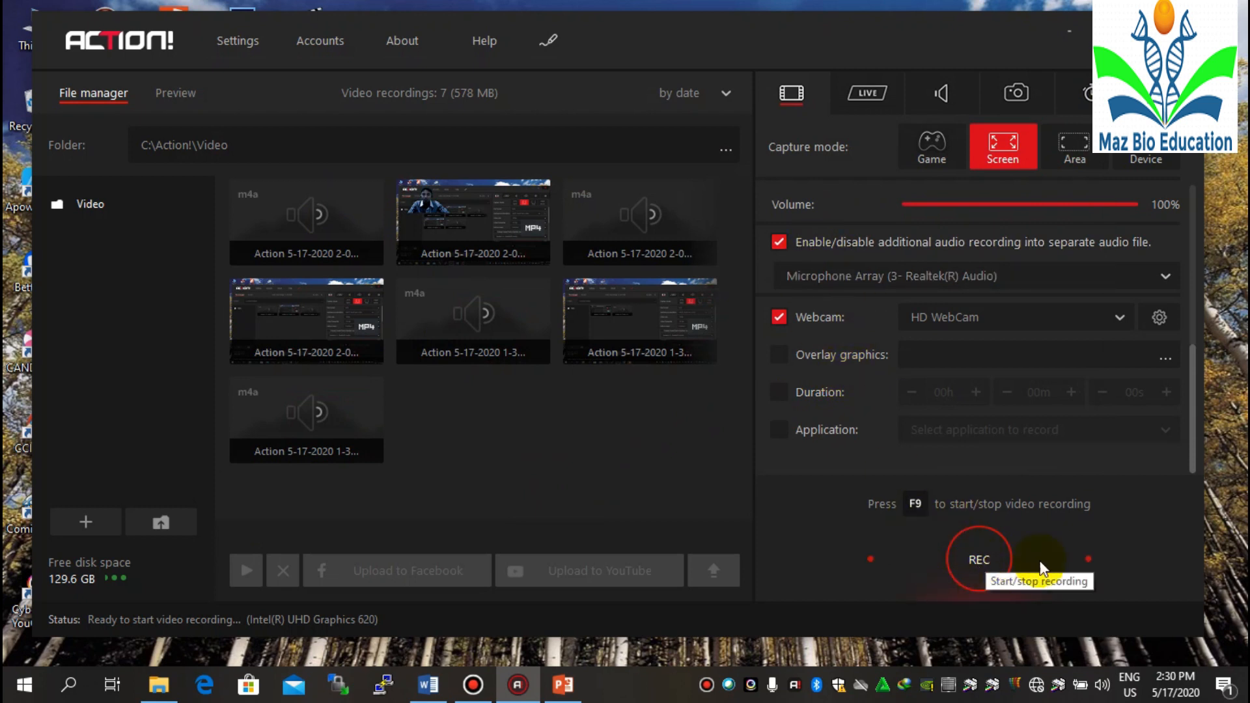
Step: Record the screen while showing the Urinary System presentation in PowerPoint, and stop the recording back in Action!
left_click(980, 558)
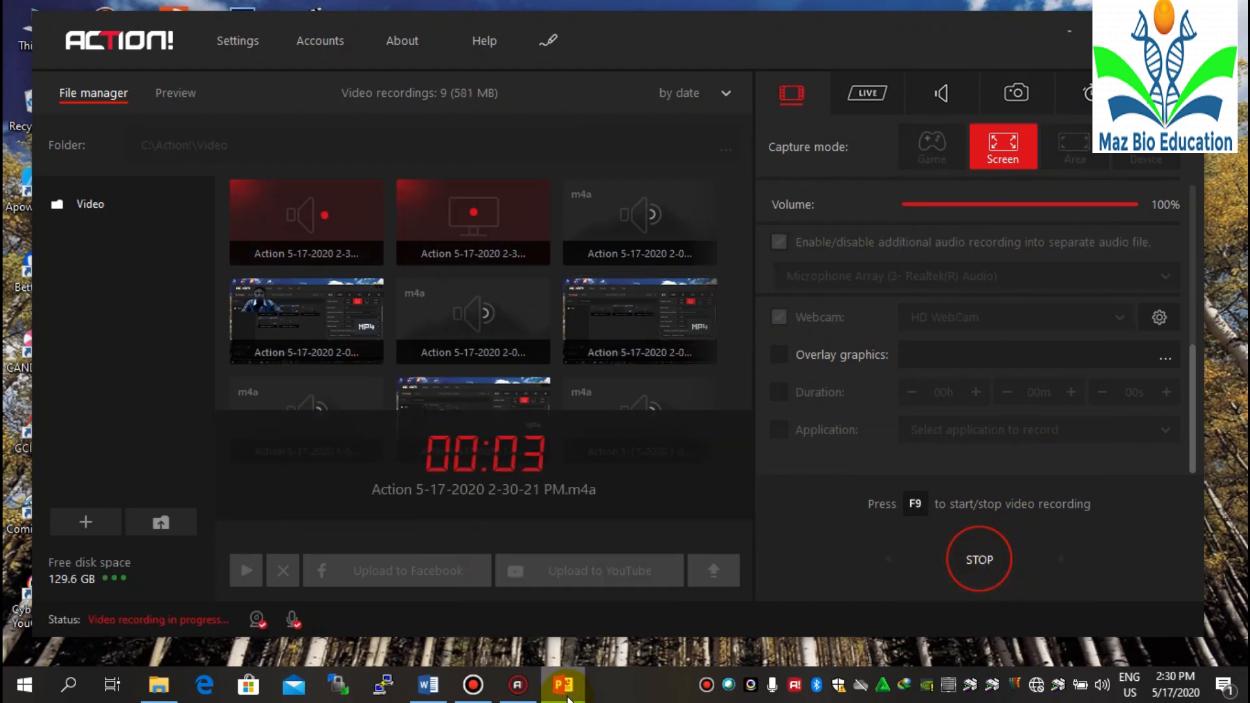
left_click(570, 696)
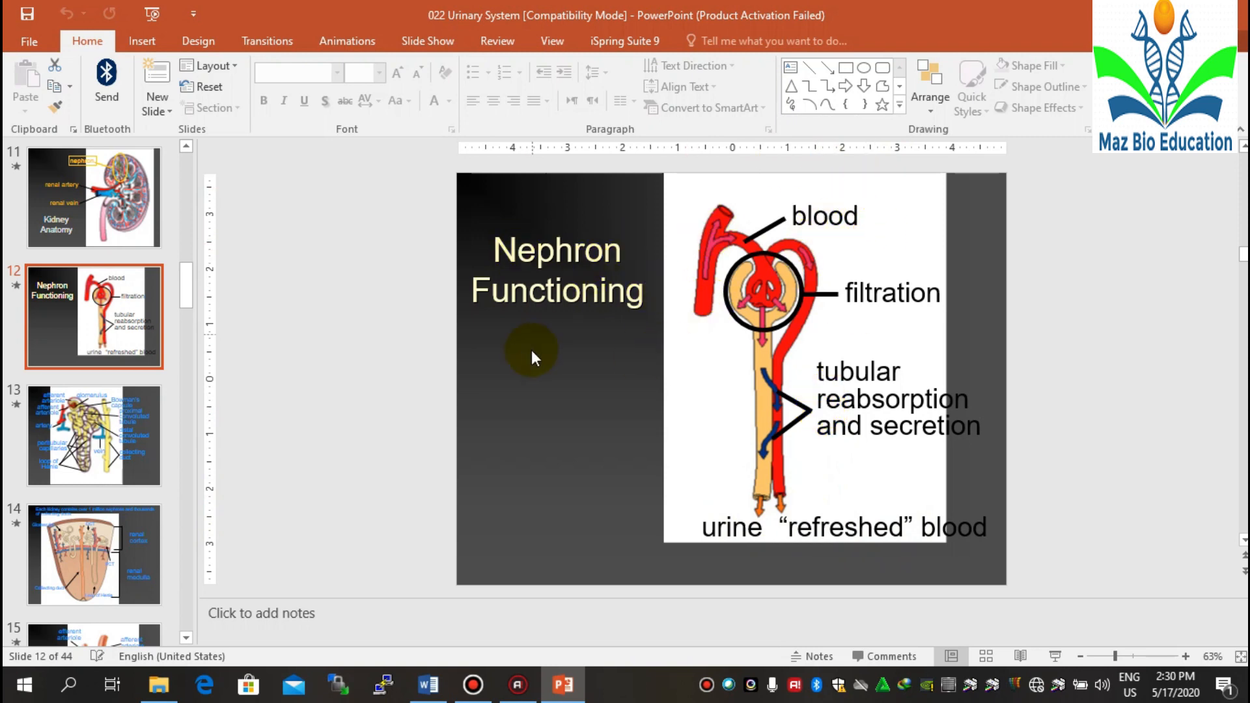
left_click(519, 690)
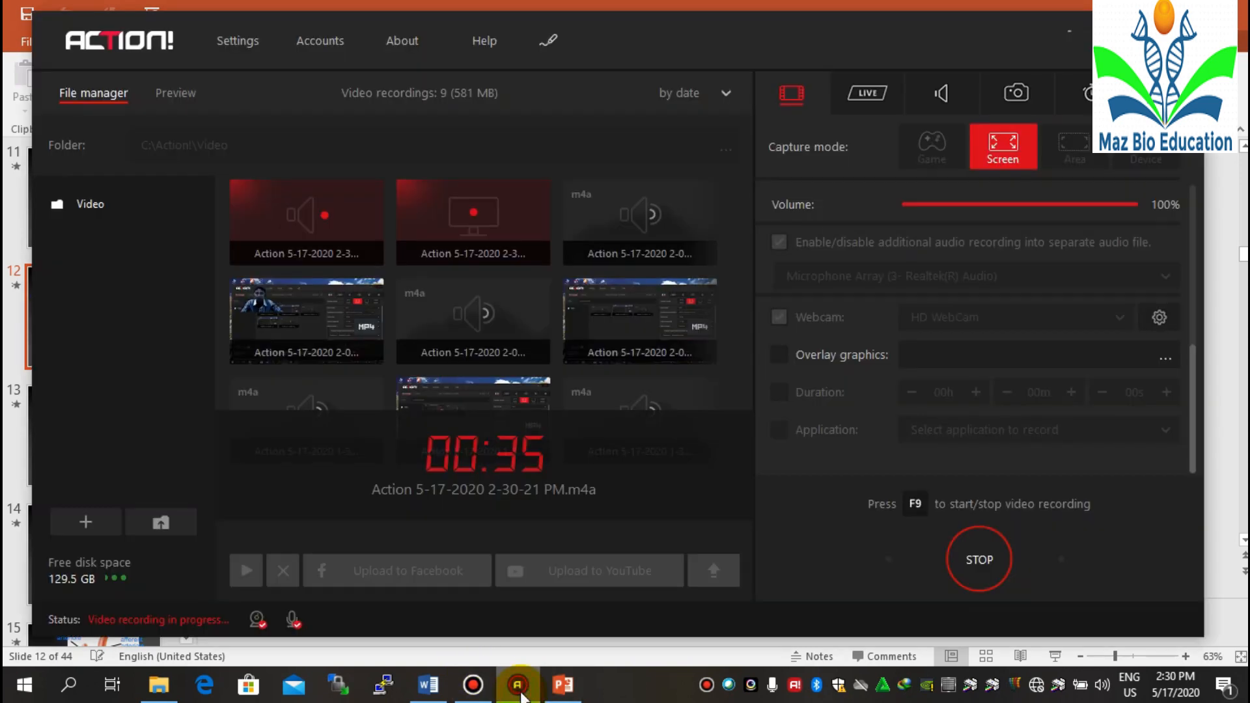
left_click(983, 565)
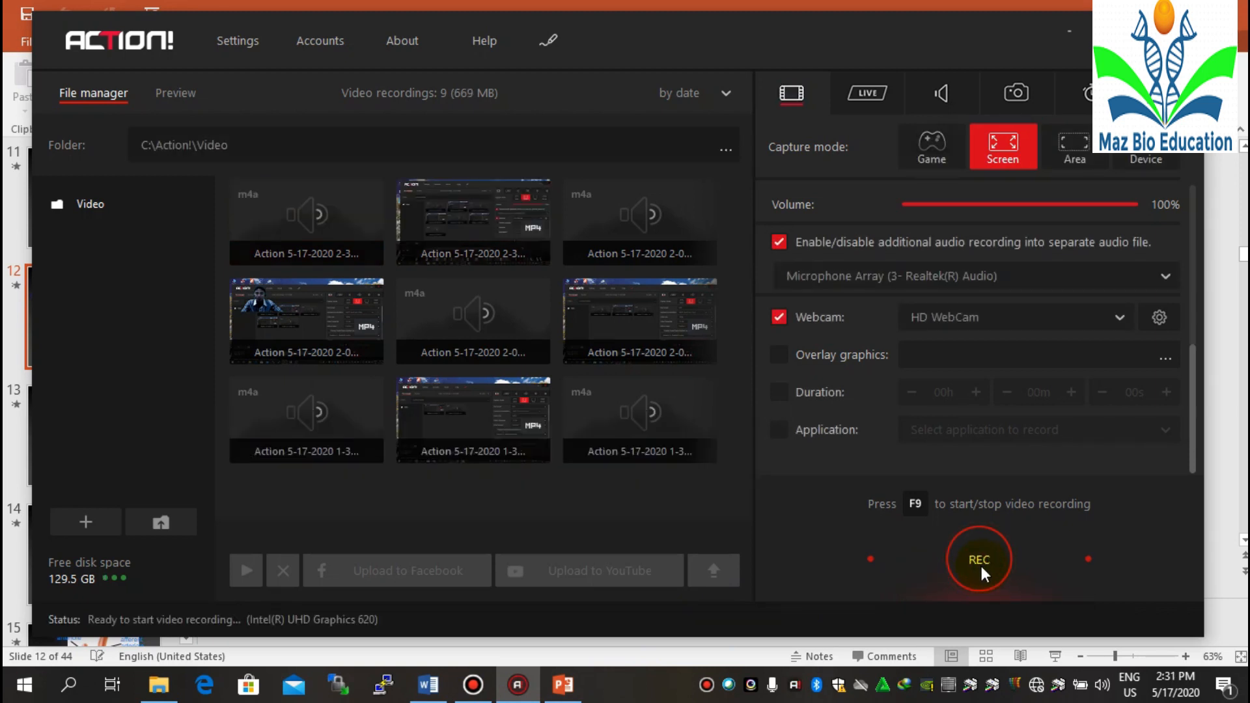
Step: View the saved recordings' folder in File Explorer, and return to Action! to select the newest video recording
left_click(447, 250)
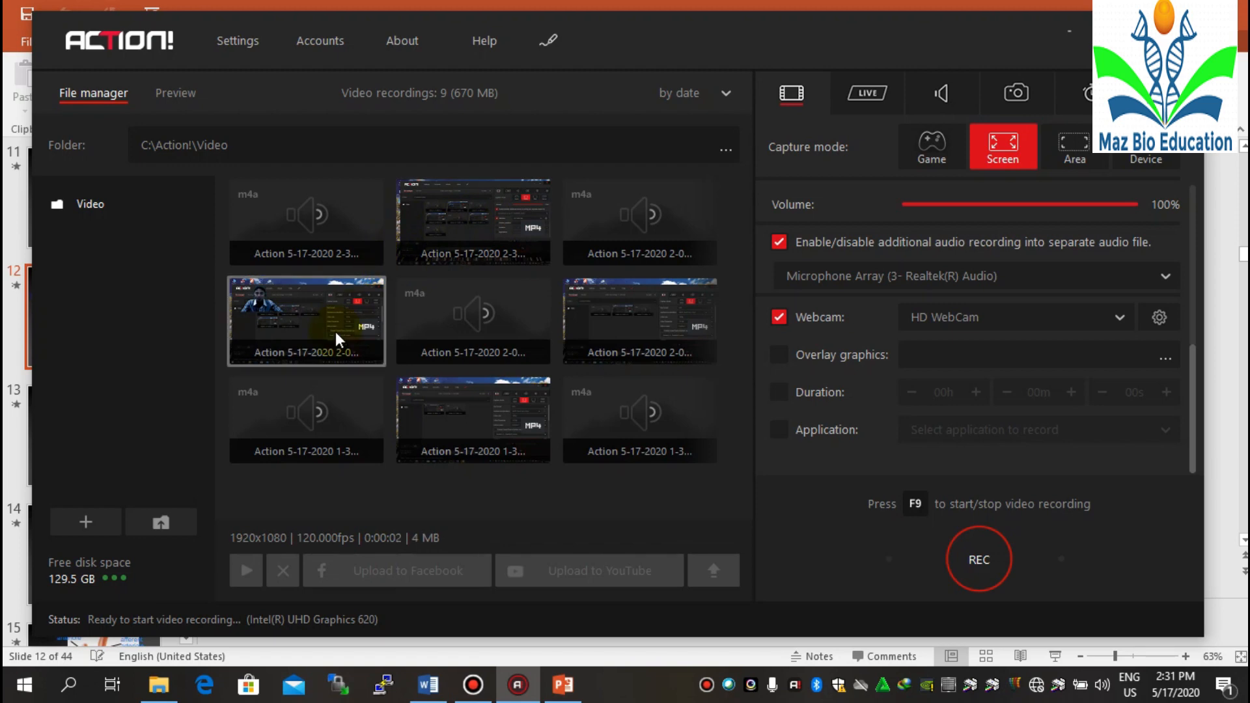
left_click(162, 524)
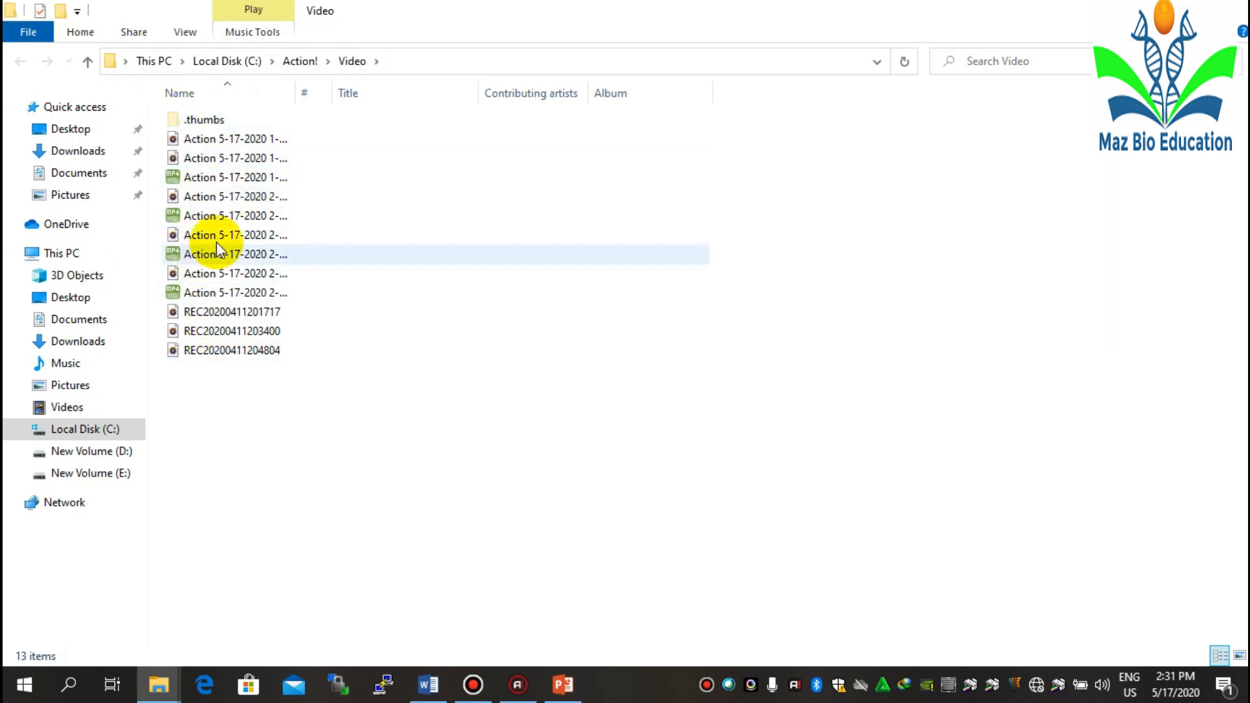
left_click(519, 690)
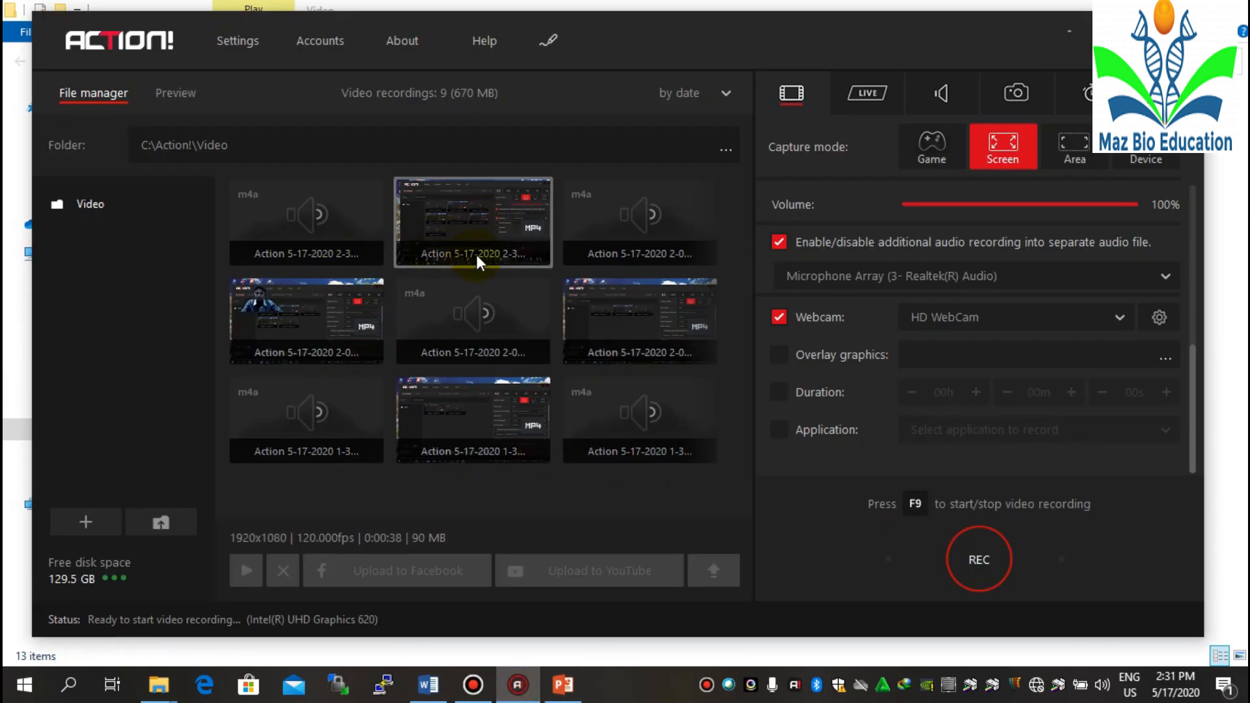
left_click(463, 223)
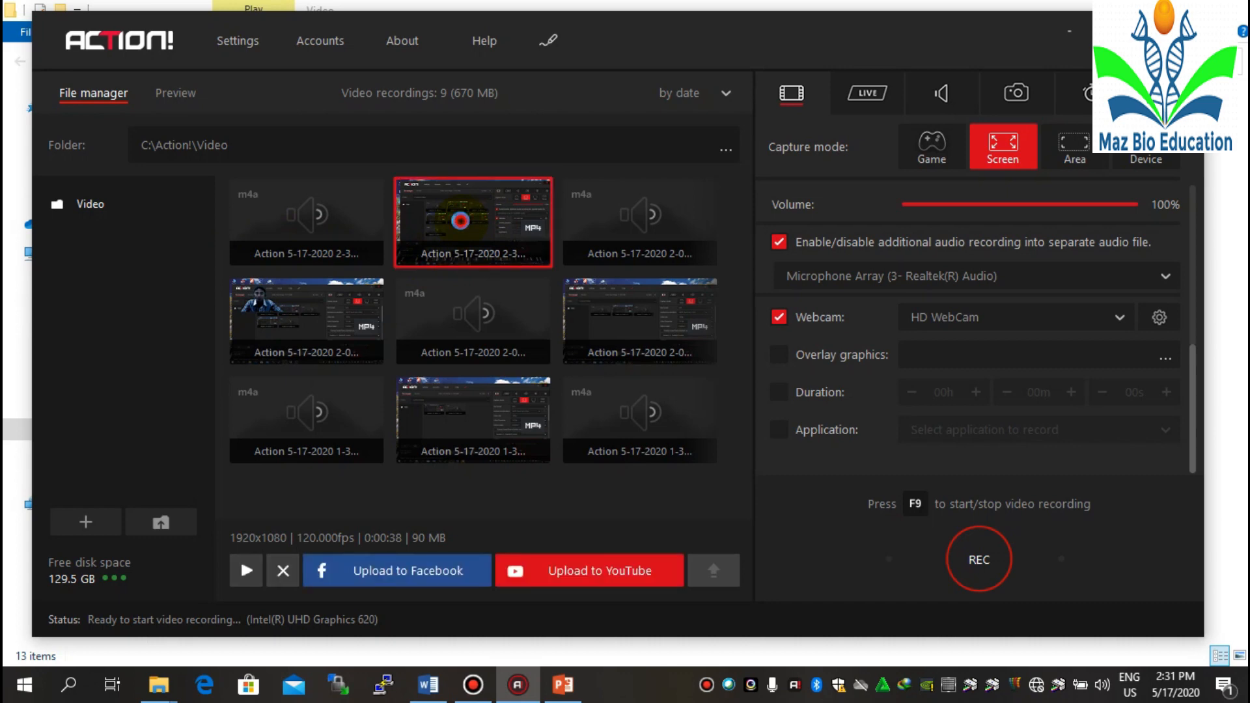